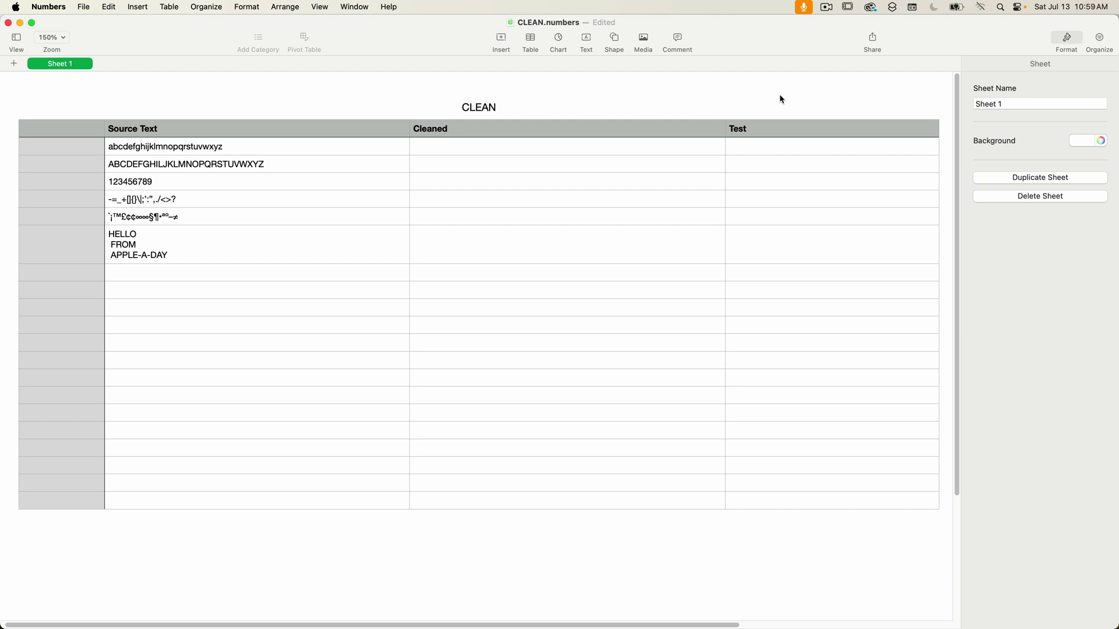
Enter =CLEAN(B2) in cell C2 so it returns the lowercase alphabet.
{"action": "key", "text": "alt+shift+slash"}
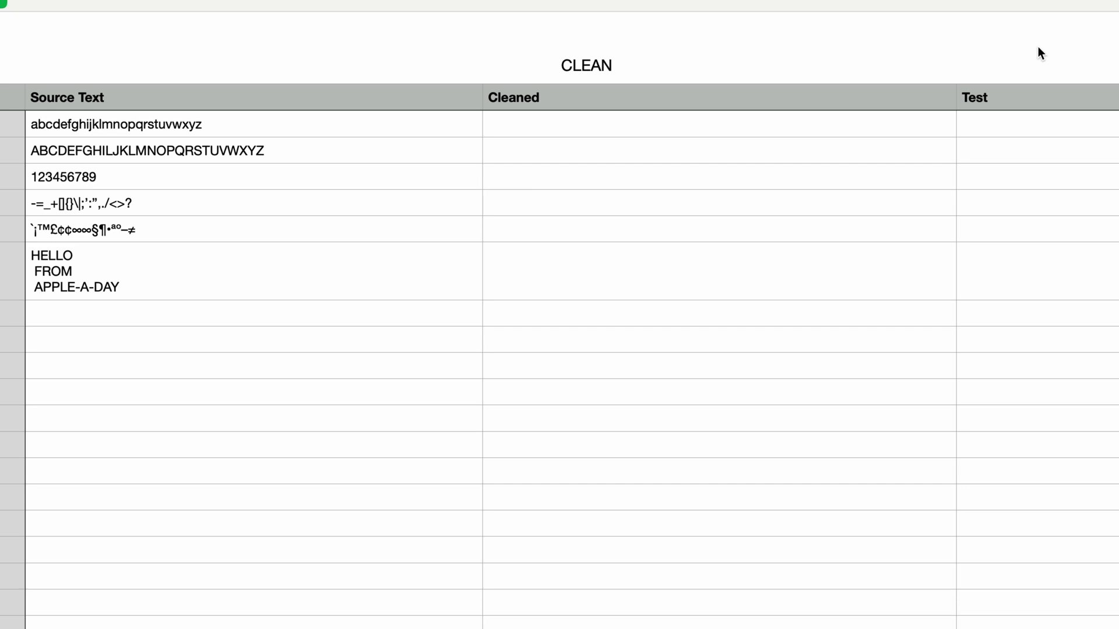
{"action": "left_click", "coordinate": [857, 131]}
{"action": "key", "text": "="}
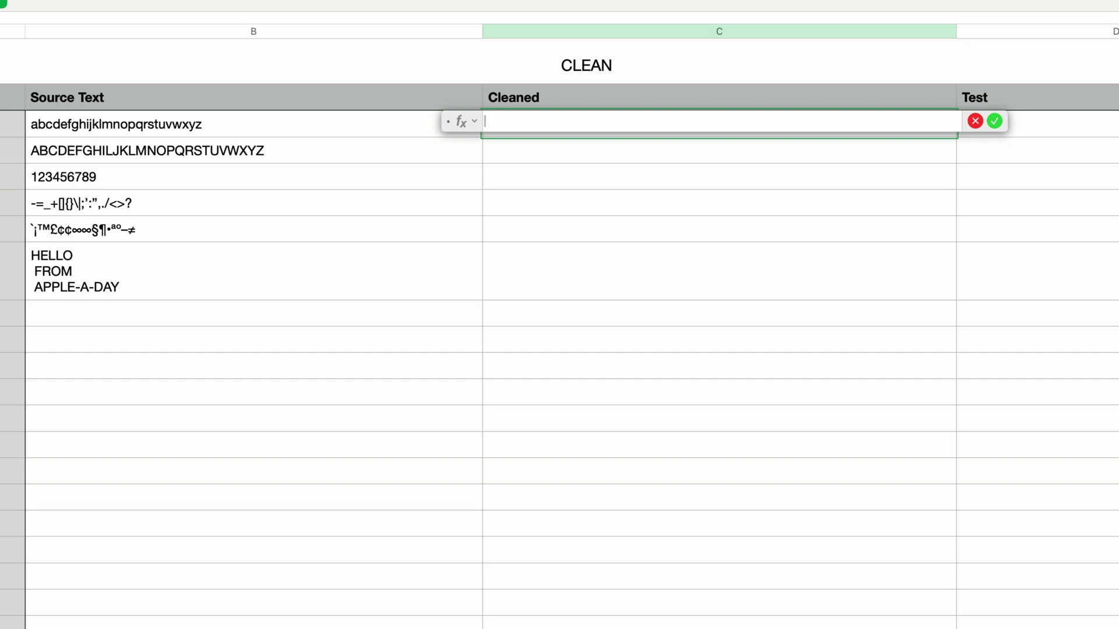
{"action": "type", "text": "CLEAN"}
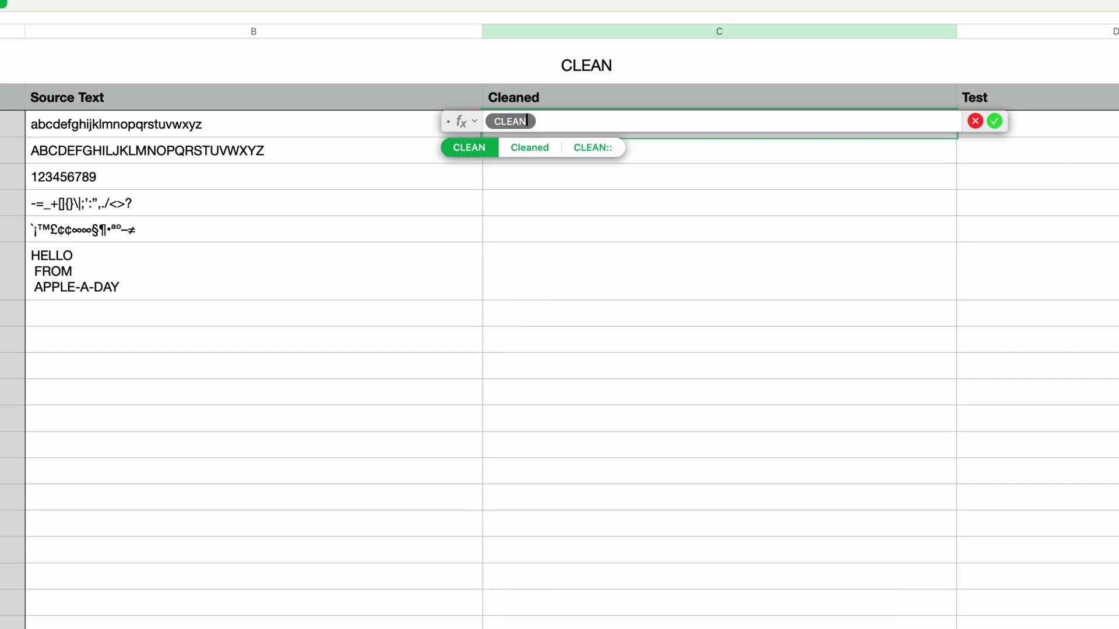
{"action": "key", "text": "Return"}
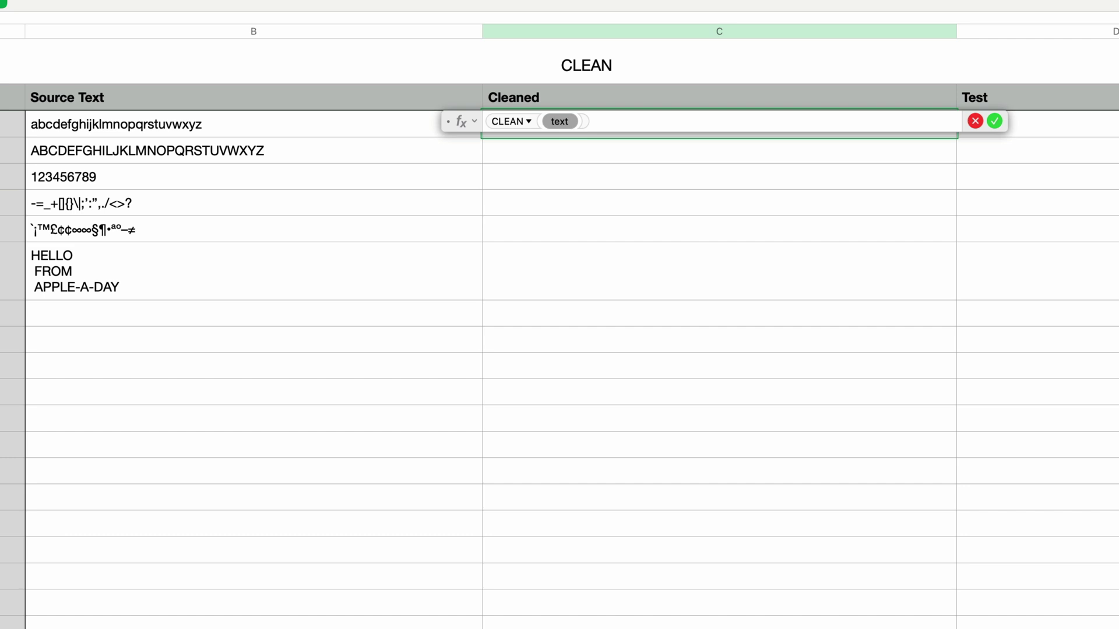
{"action": "left_click", "coordinate": [309, 120]}
{"action": "key", "text": "Return"}
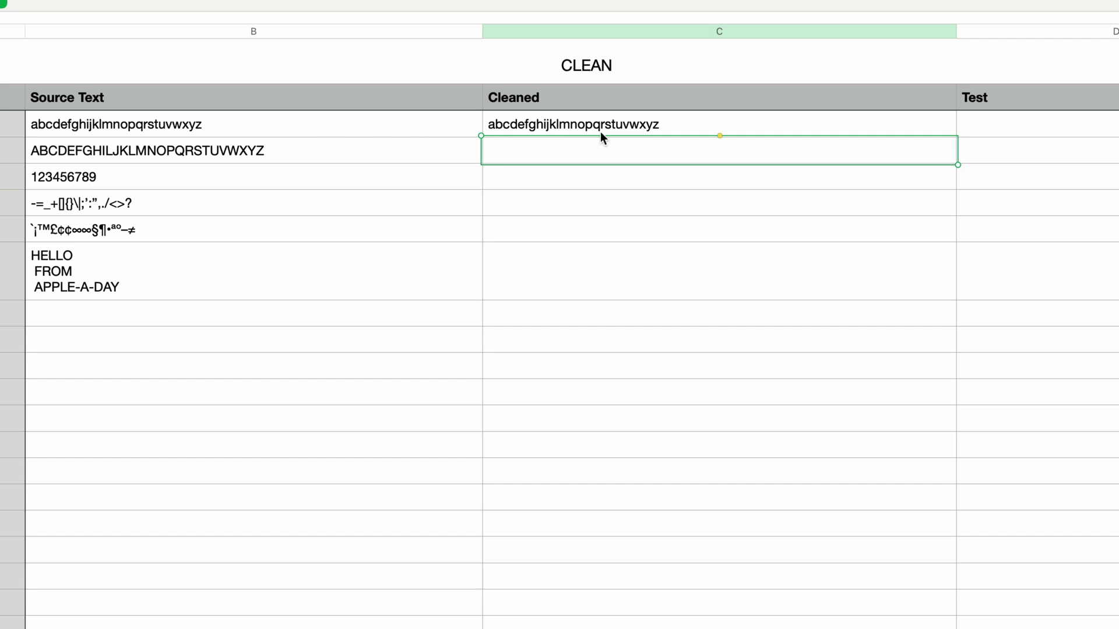
Enter =IF(B2=C2,"","Differences") in Test cell D2, leaving it blank for the first row.
{"action": "left_click", "coordinate": [1052, 124]}
{"action": "type", "text": "="}
{"action": "type", "text": "IF"}
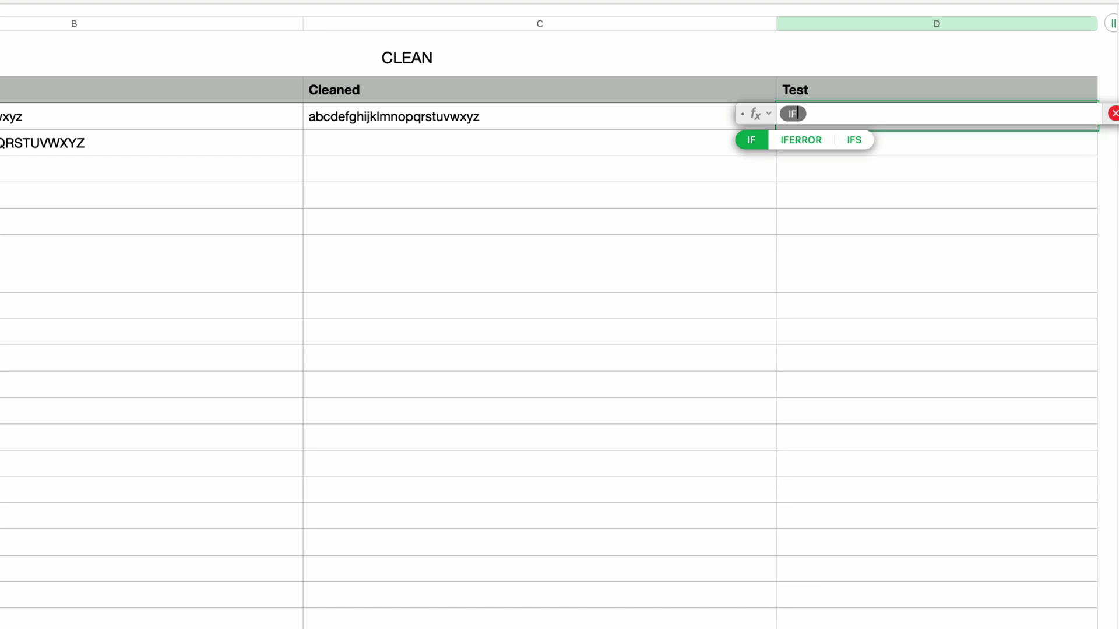
{"action": "key", "text": "Return"}
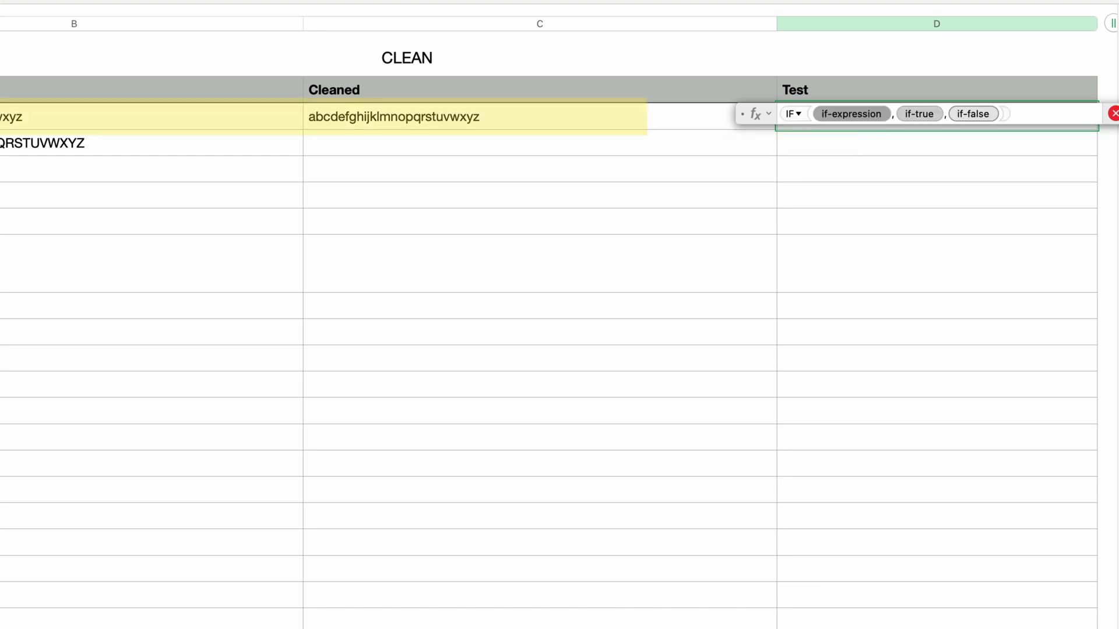
{"action": "left_click", "coordinate": [2, 117]}
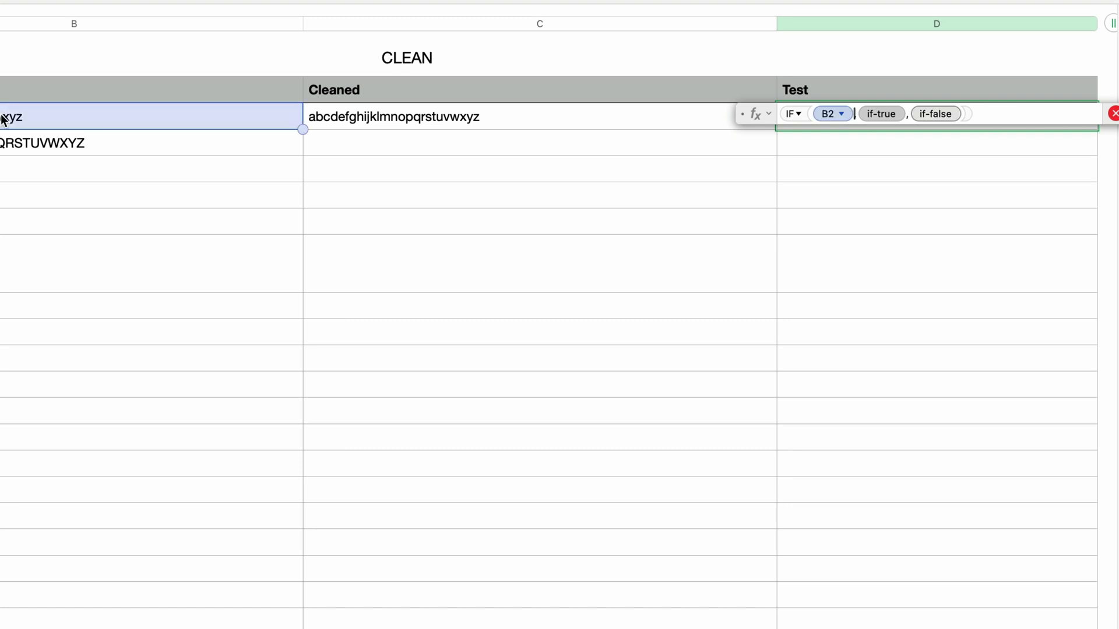
{"action": "type", "text": "="}
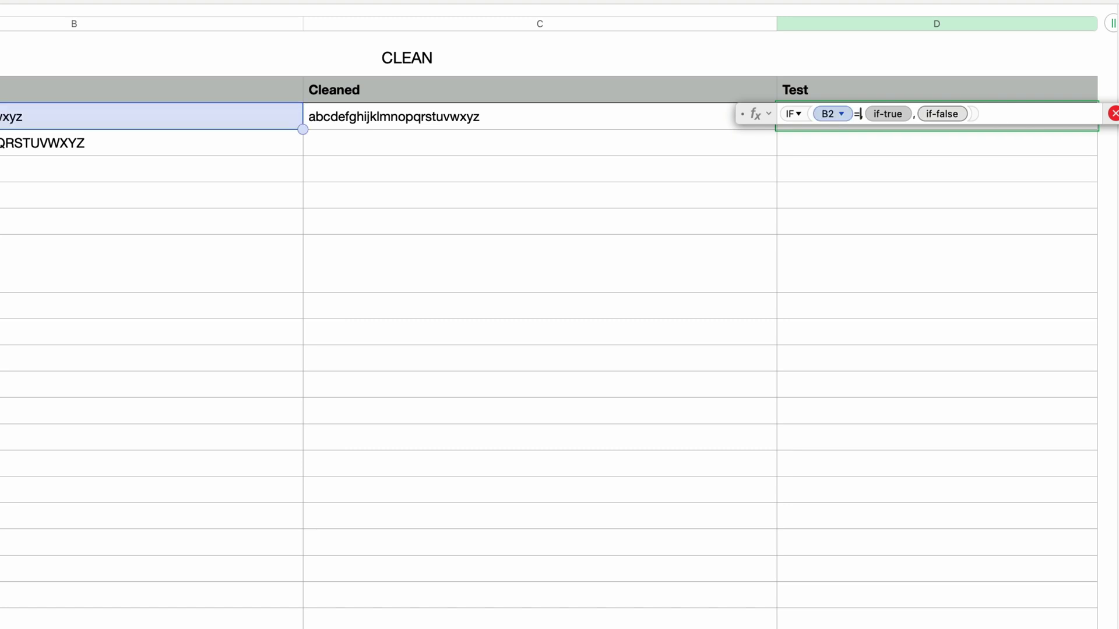
{"action": "left_click", "coordinate": [367, 122]}
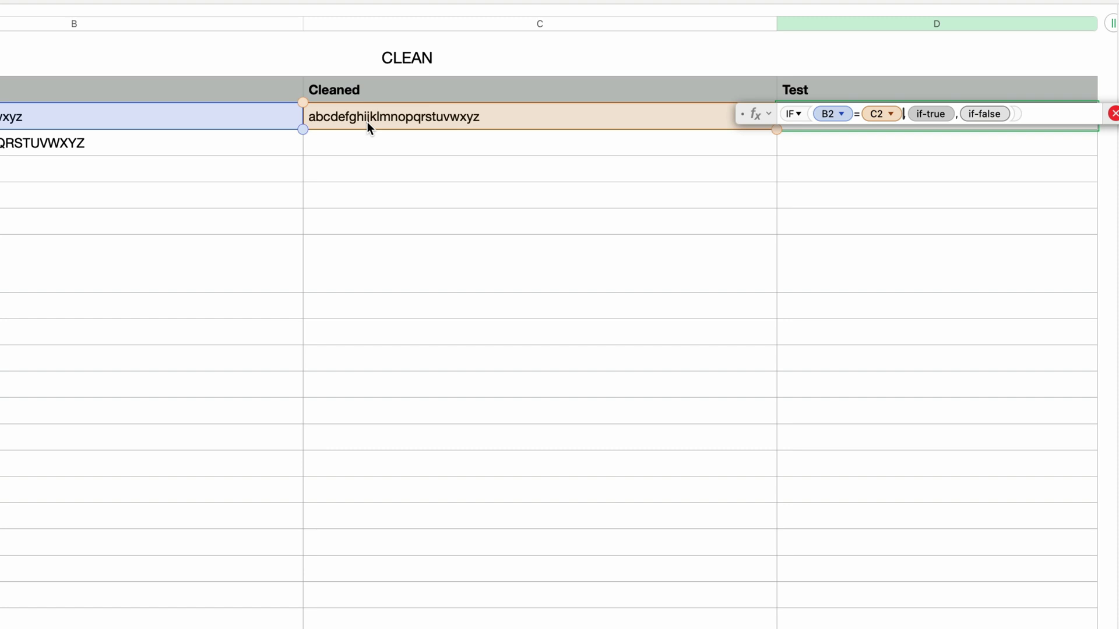
{"action": "key", "text": "Tab"}
{"action": "type", "text": "\"\""}
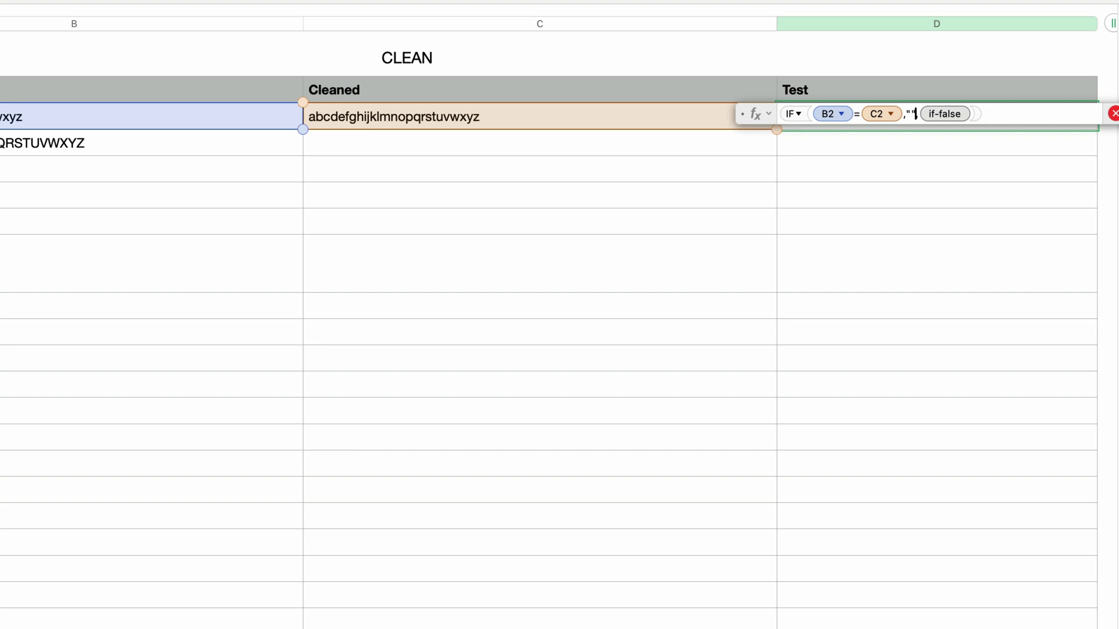
{"action": "type", "text": ","}
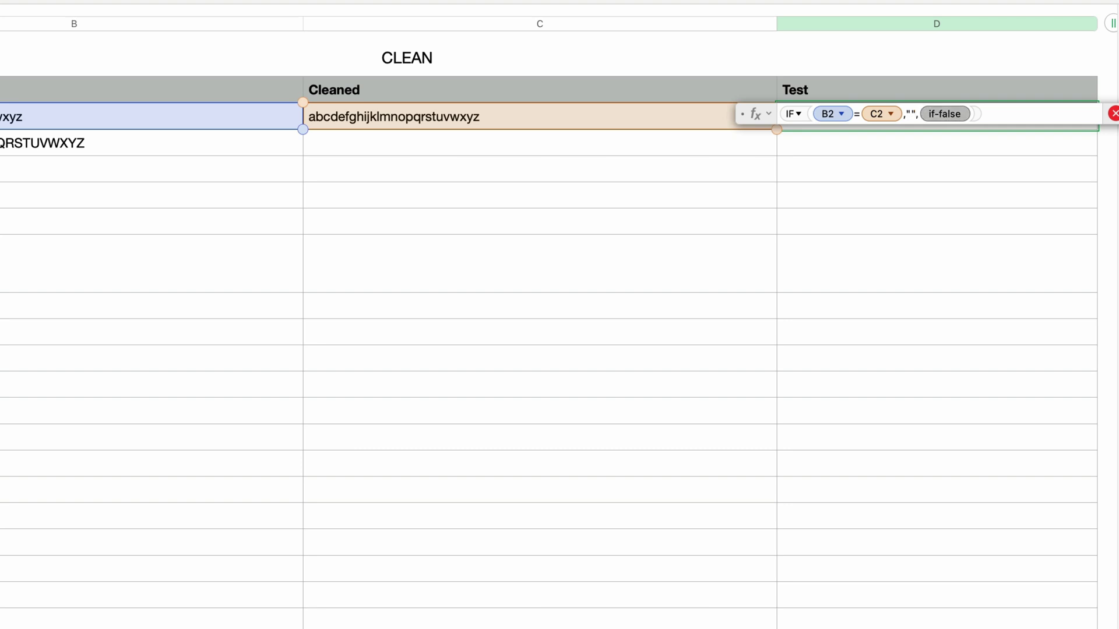
{"action": "type", "text": "\"Difference"}
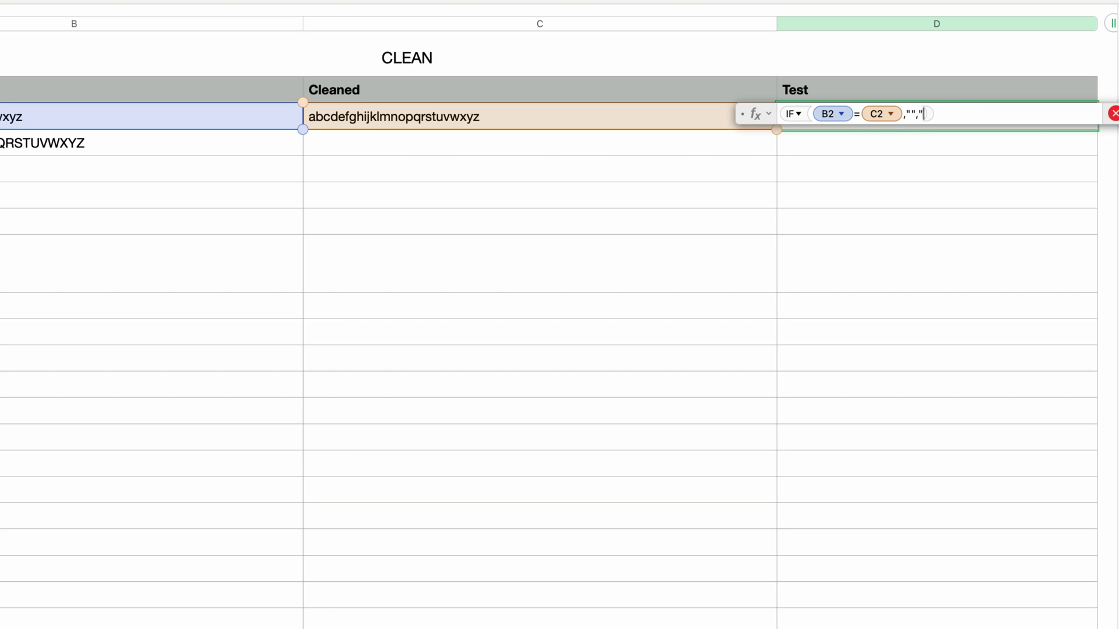
{"action": "type", "text": "s\""}
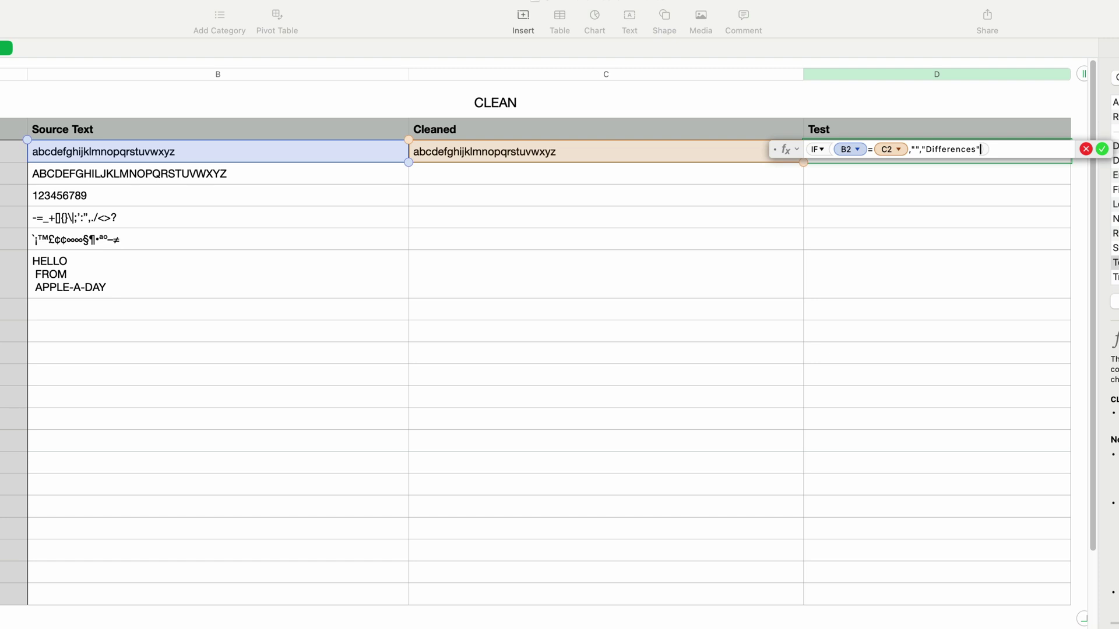
{"action": "key", "text": "Return"}
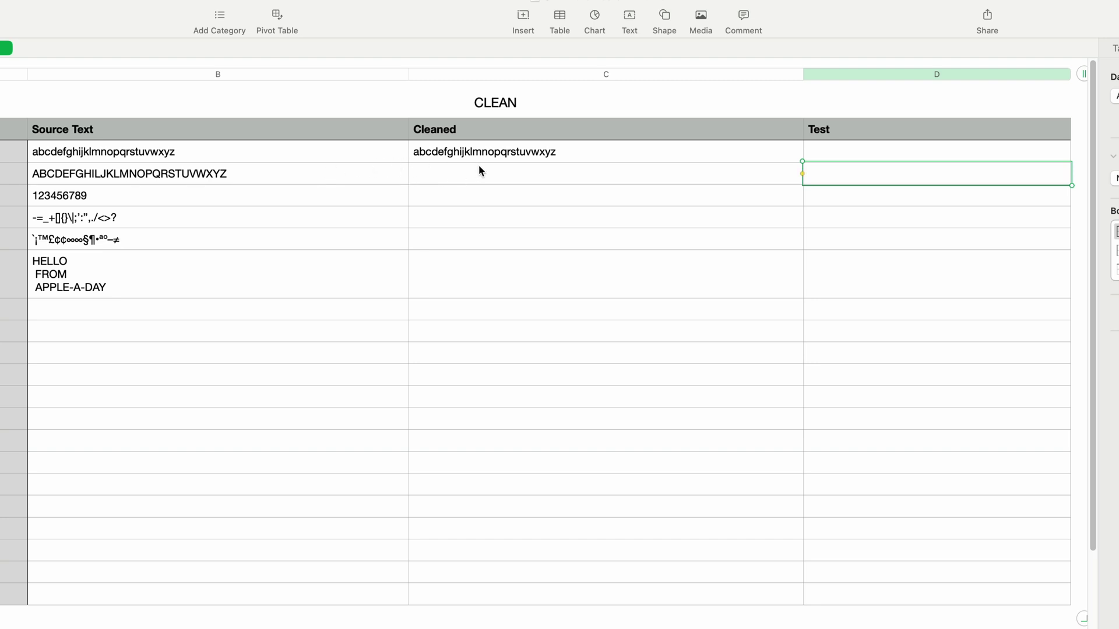
Fill the C2:D2 formulas down to row 7; only HELLO FROM APPLE-A-DAY flags Differences.
{"action": "left_click", "coordinate": [518, 158]}
{"action": "left_click", "coordinate": [854, 152], "text": "shift"}
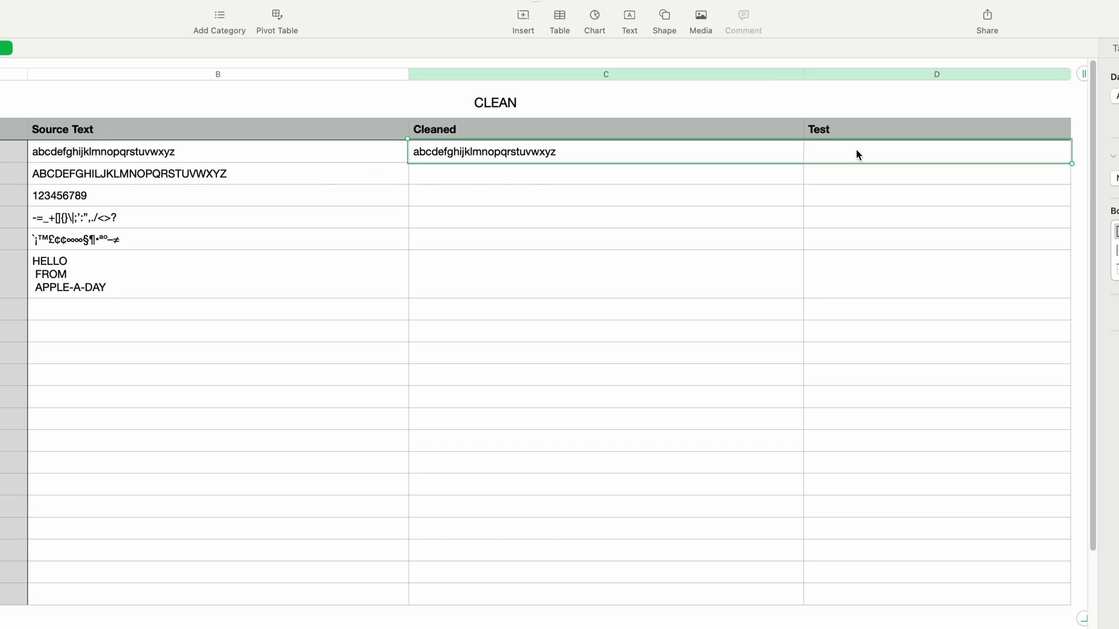
{"action": "left_click_drag", "start_coordinate": [739, 164], "coordinate": [952, 290]}
{"action": "left_click", "coordinate": [819, 103]}
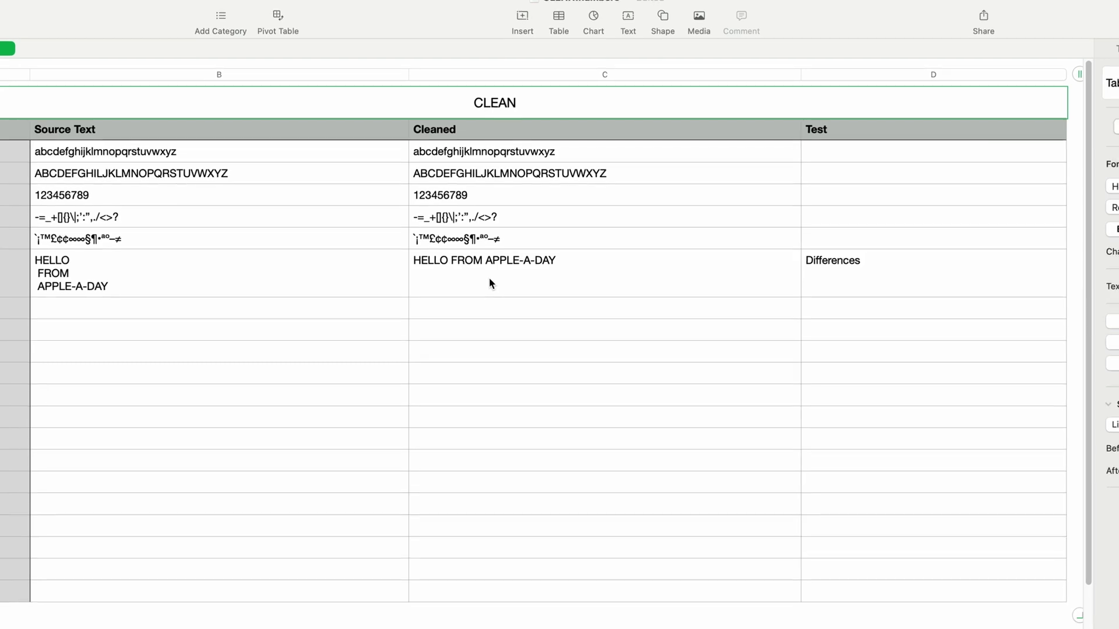
{"action": "key", "text": "cmd+Tab"}
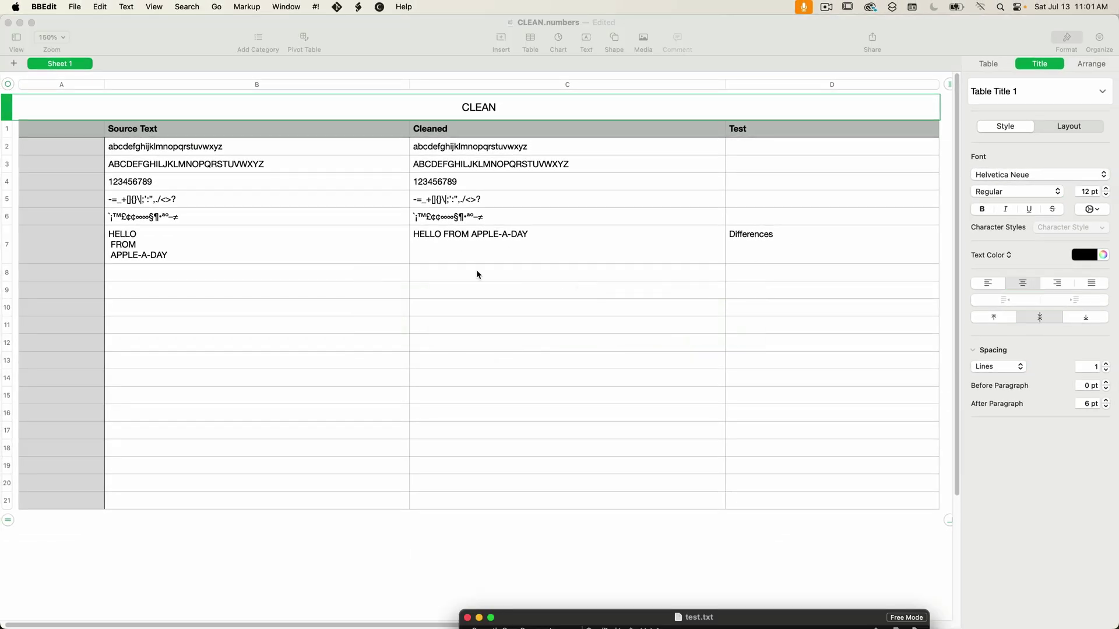
Move the test.txt window up and select the hidden character between A and PPLE.
{"action": "left_click_drag", "start_coordinate": [605, 613], "coordinate": [549, 252]}
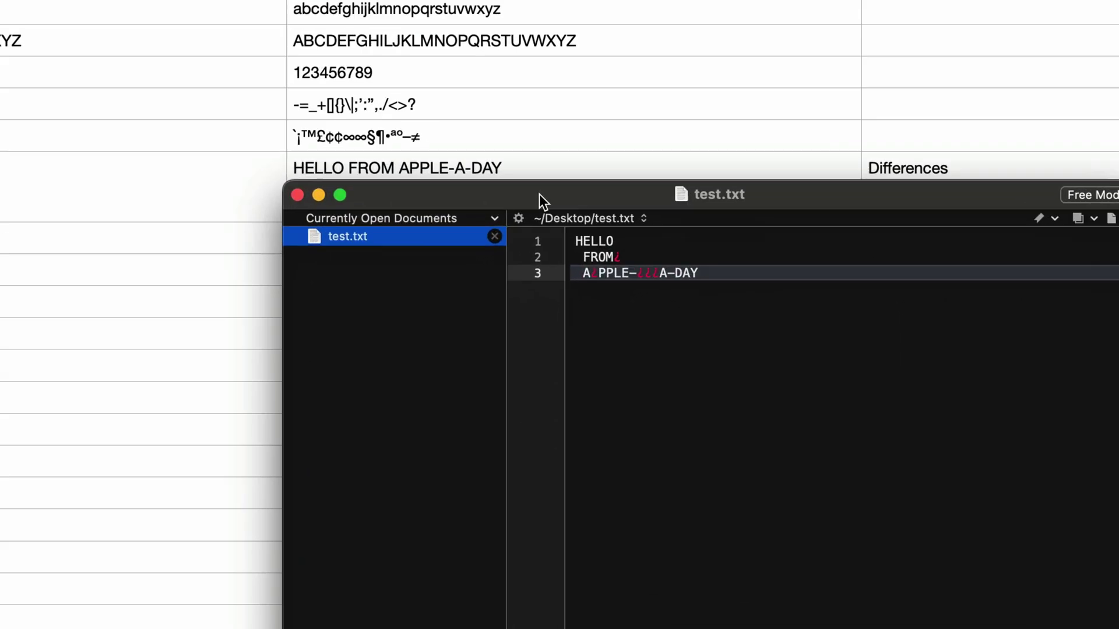
{"action": "double_click", "coordinate": [594, 269]}
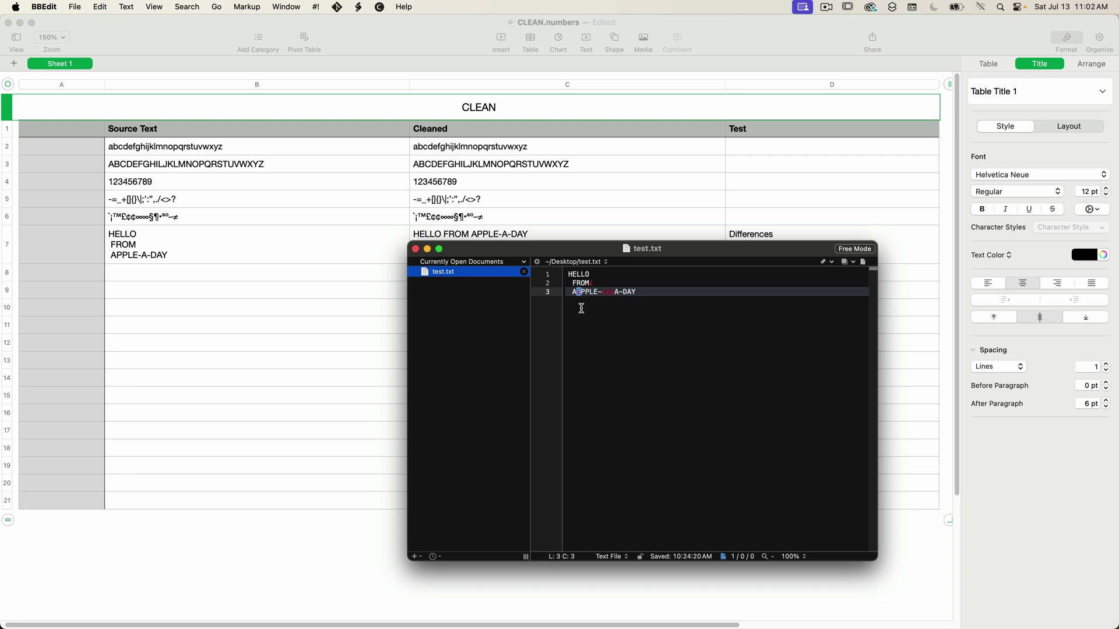
{"action": "key", "text": "super+Tab"}
{"action": "key", "text": "super+Tab"}
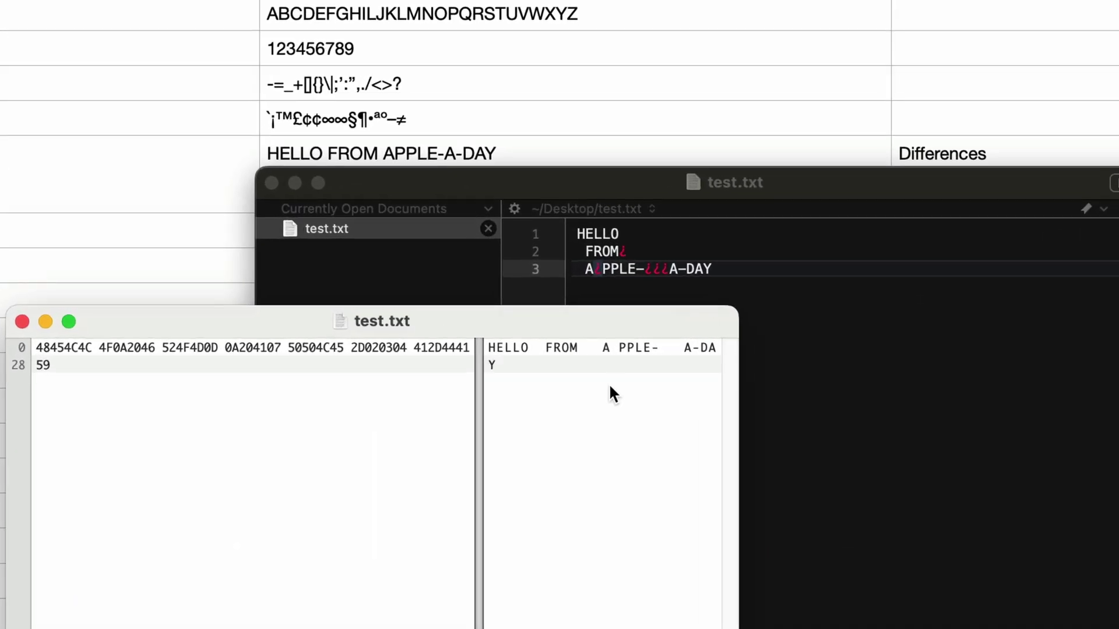
Select byte 07, the hidden character after A, in Hex Fiend's hex pane.
{"action": "left_click_drag", "start_coordinate": [610, 349], "coordinate": [617, 350]}
{"action": "left_click", "coordinate": [274, 346]}
{"action": "left_click_drag", "start_coordinate": [274, 347], "coordinate": [279, 347]}
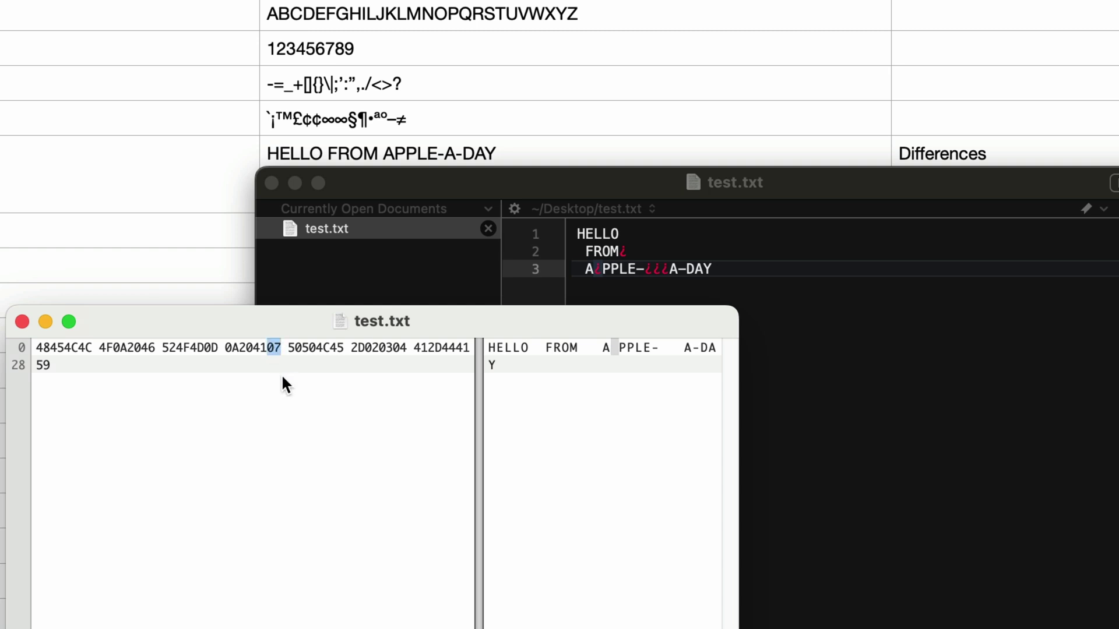